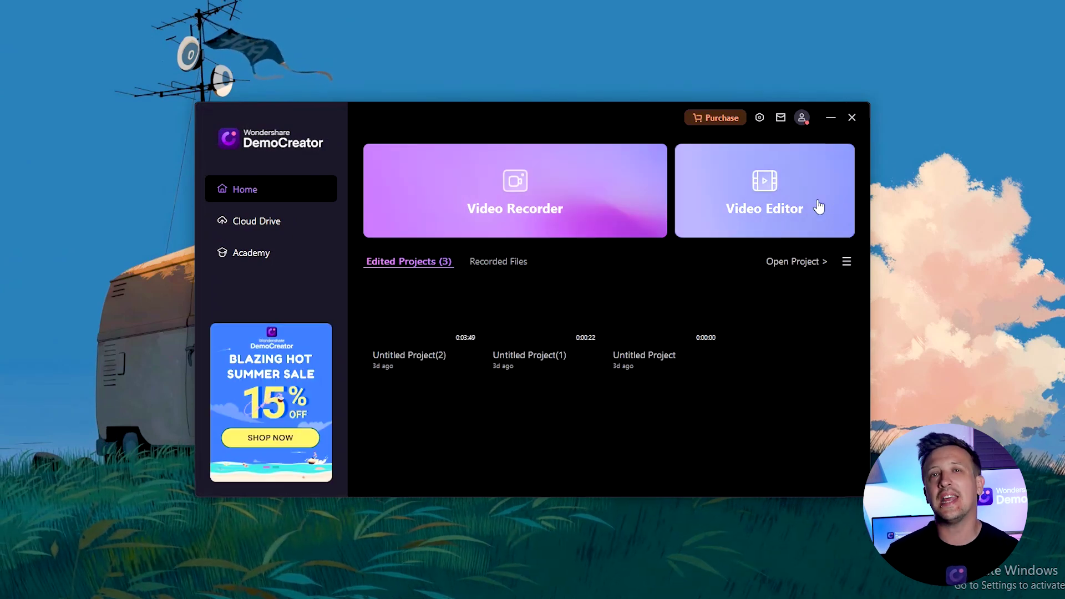
# Start a new project, put wsdc how to change voice.mp4 on the timeline, and choose 9:16.
pyautogui.click(786, 209)
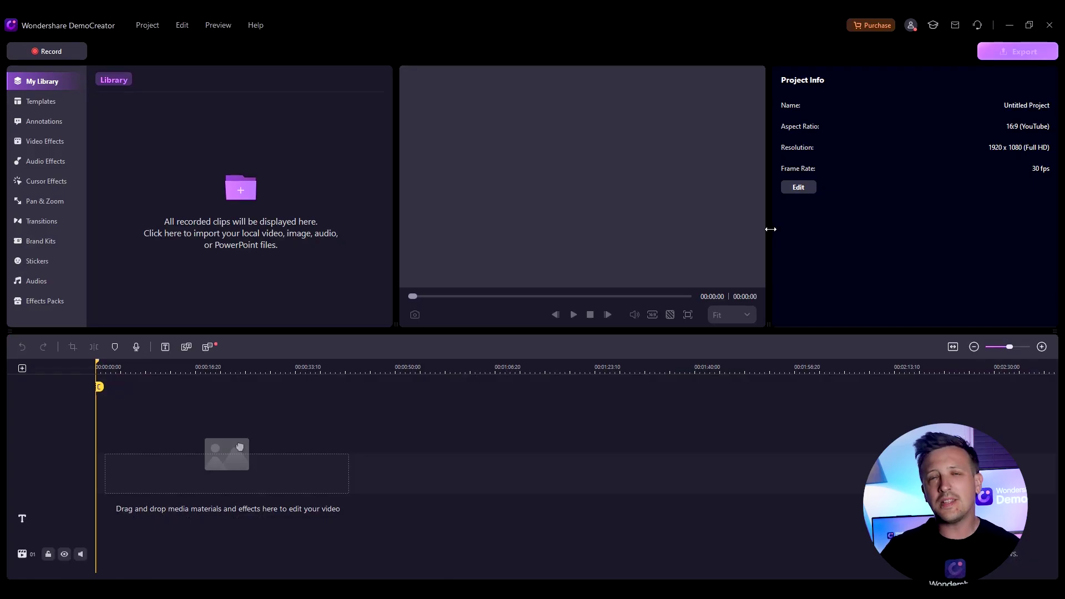
pyautogui.click(228, 195)
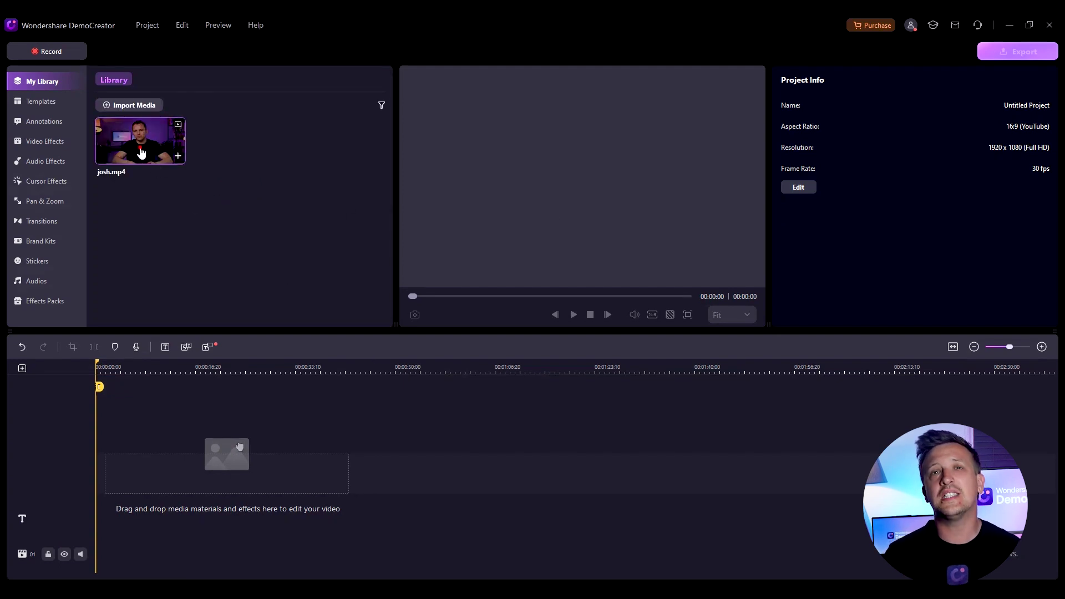
pyautogui.moveTo(141, 153); pyautogui.dragTo(96, 496)
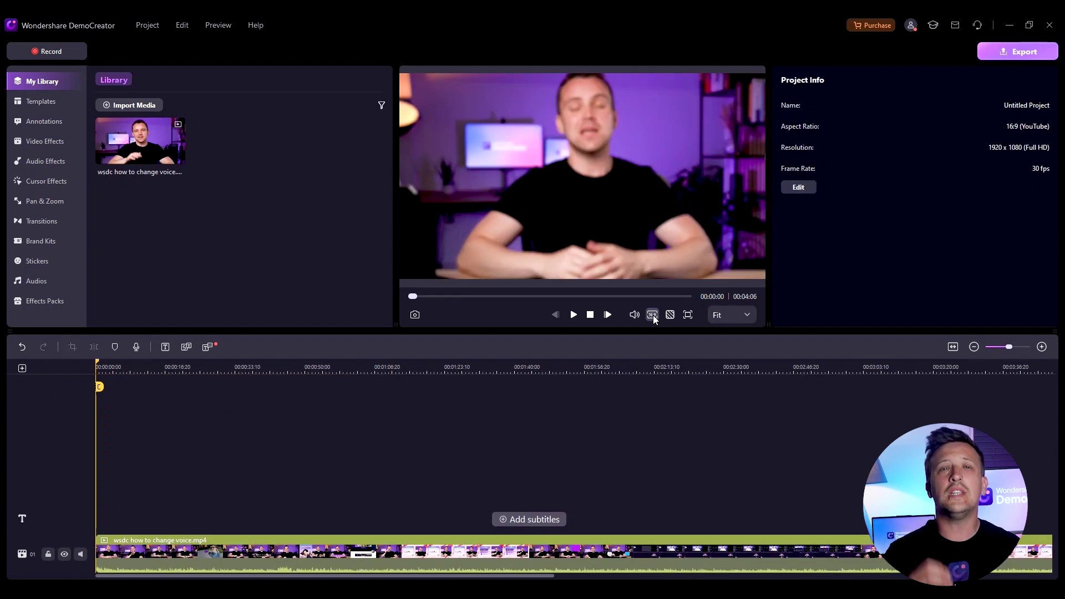
pyautogui.click(652, 314)
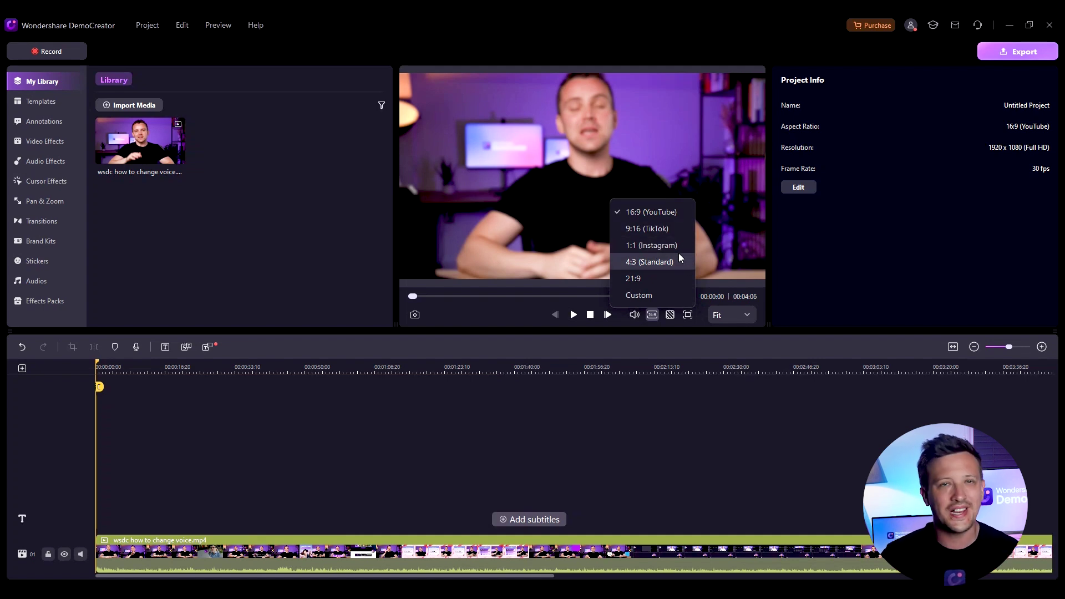
pyautogui.click(675, 229)
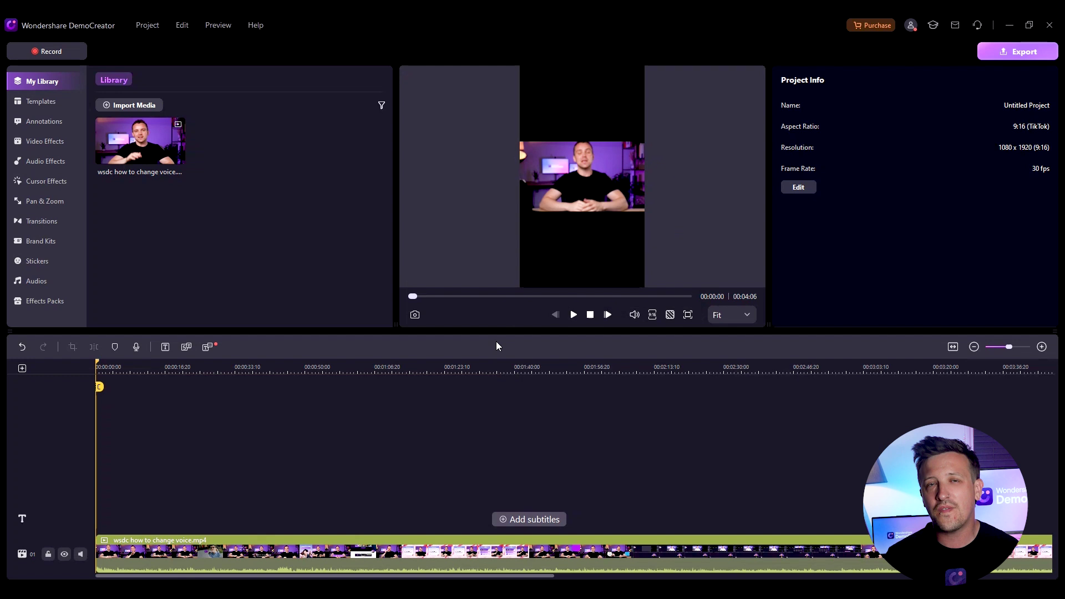
# Select the clip and scale the video up to fill the 9:16 vertical frame.
pyautogui.click(143, 539)
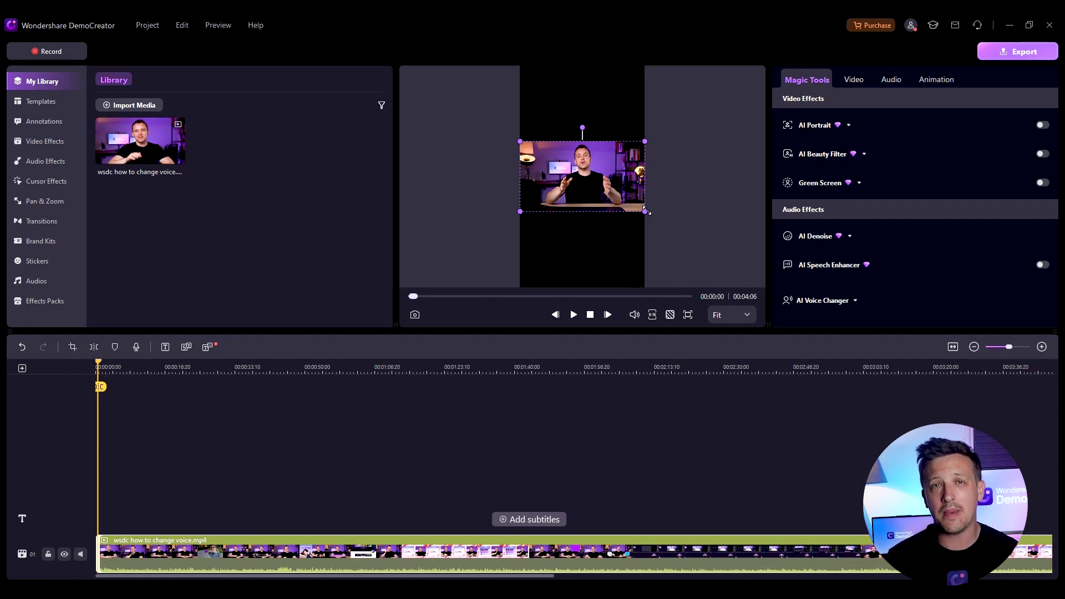
pyautogui.moveTo(644, 211); pyautogui.dragTo(628, 225)
# Preview the clip, split it at about six seconds, and delete the remainder.
pyautogui.press('space')
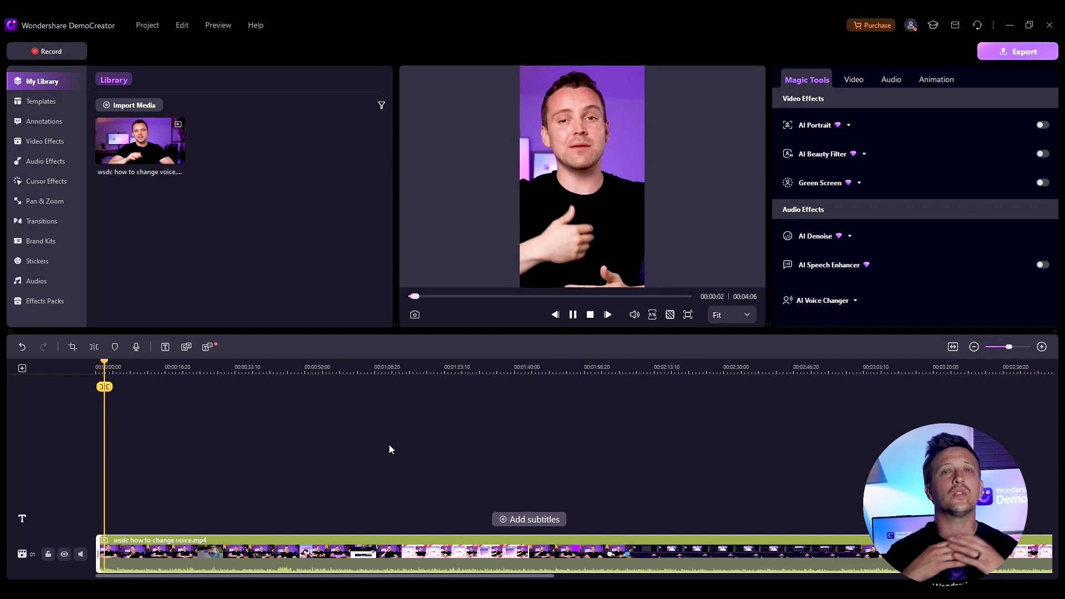
pyautogui.press('space')
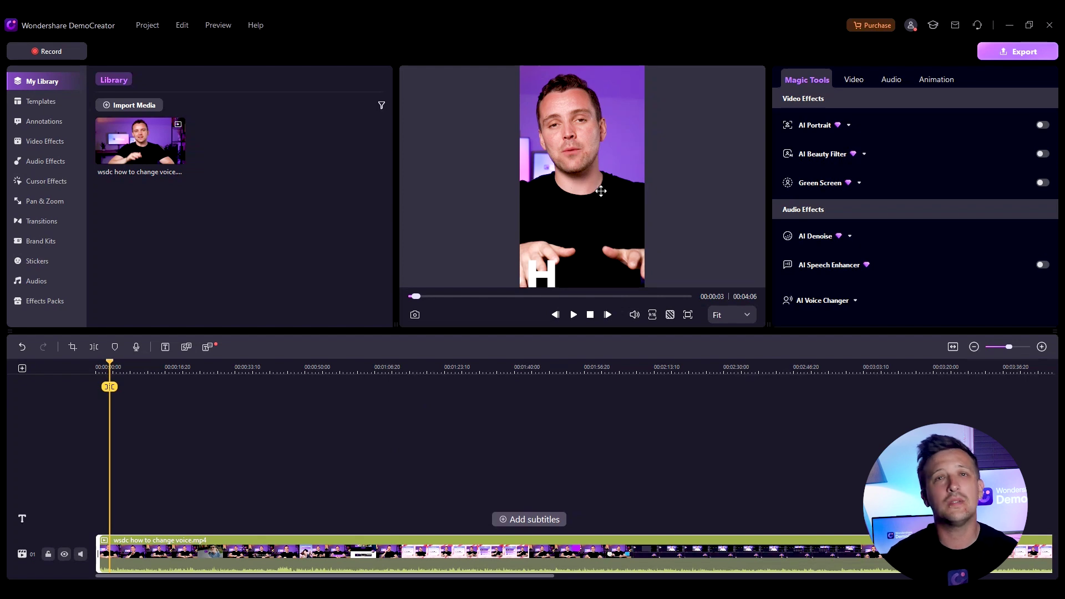
pyautogui.press('space')
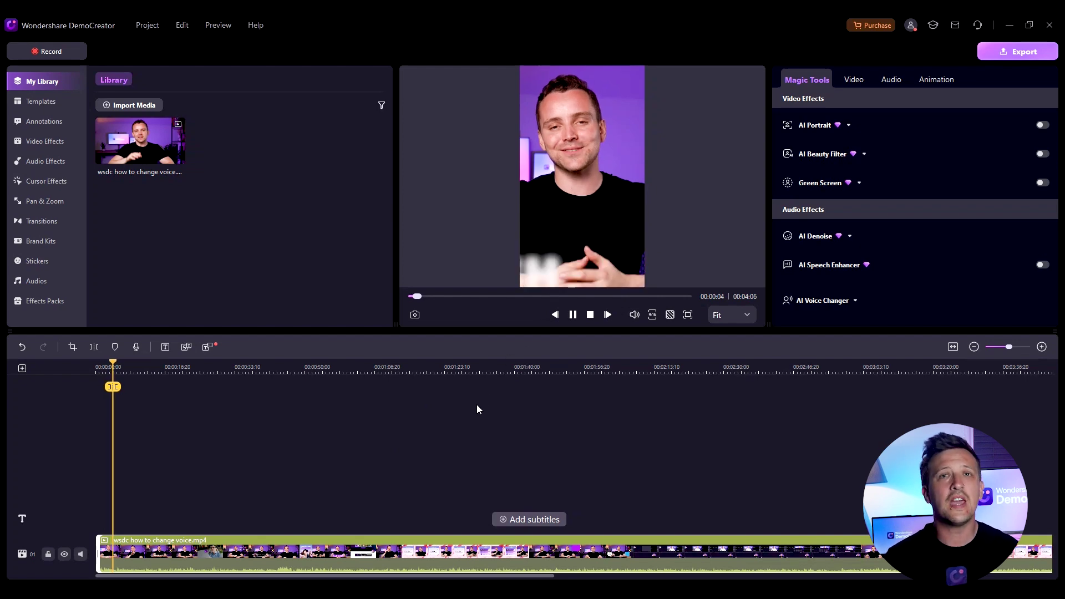
pyautogui.press('space')
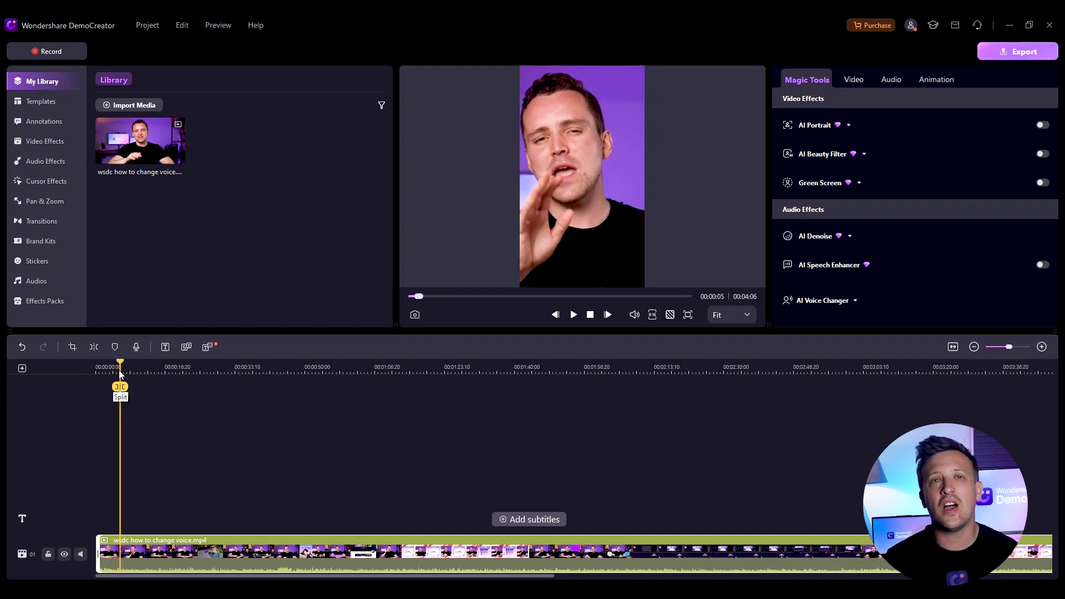
pyautogui.moveTo(120, 363)
pyautogui.mouseDown()
pyautogui.moveTo(101, 366)
pyautogui.moveTo(123, 371)
pyautogui.mouseUp()
pyautogui.click(123, 387)
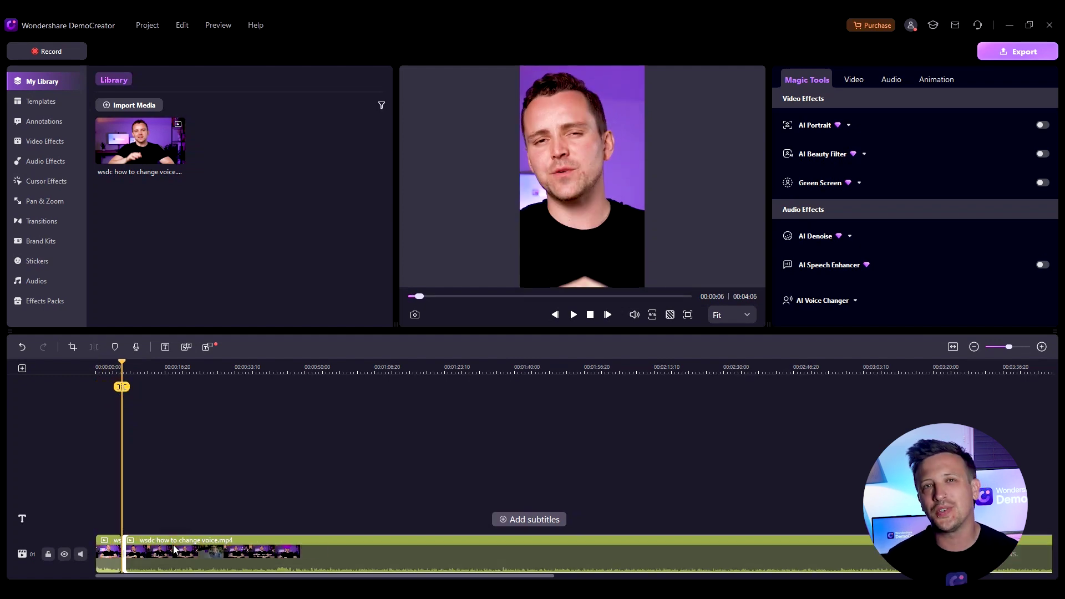
pyautogui.press('Delete')
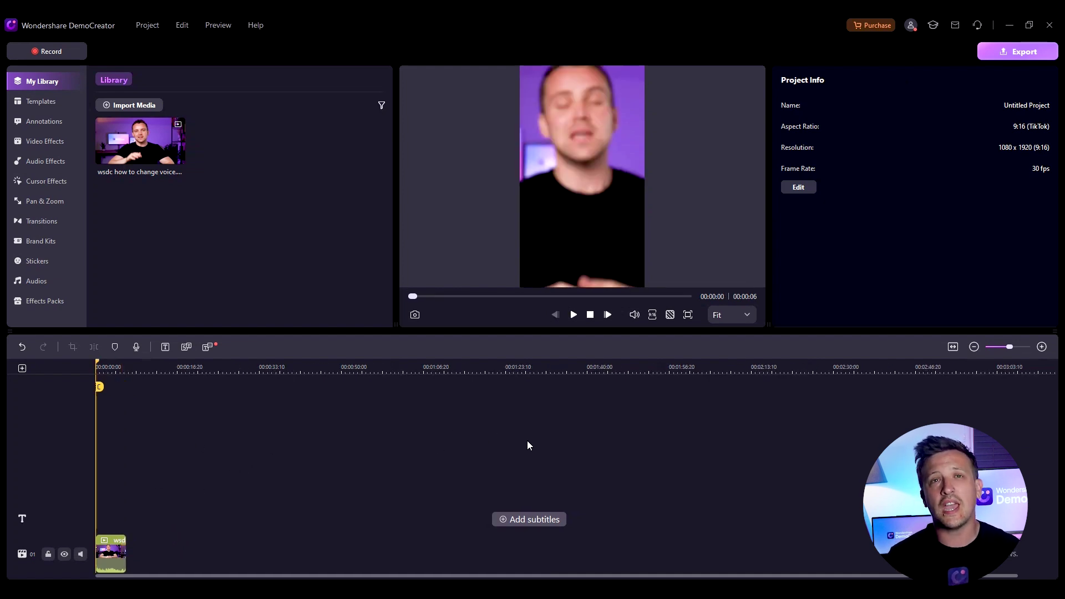
pyautogui.click(549, 520)
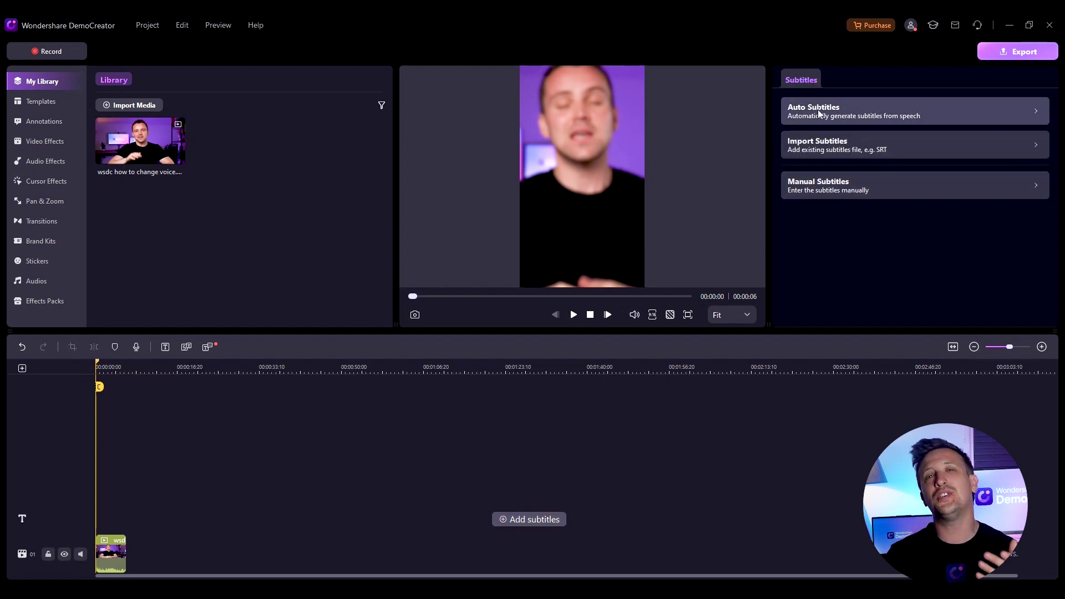
# Auto-generate subtitles from the speech and pick a pink Animated subtitle style.
pyautogui.click(838, 115)
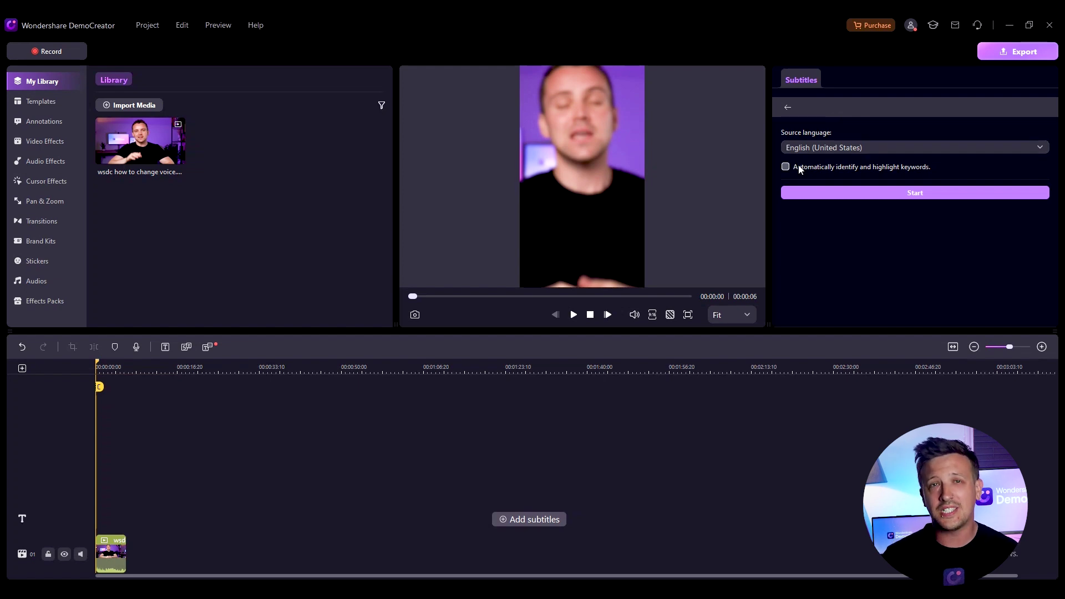
pyautogui.click(895, 195)
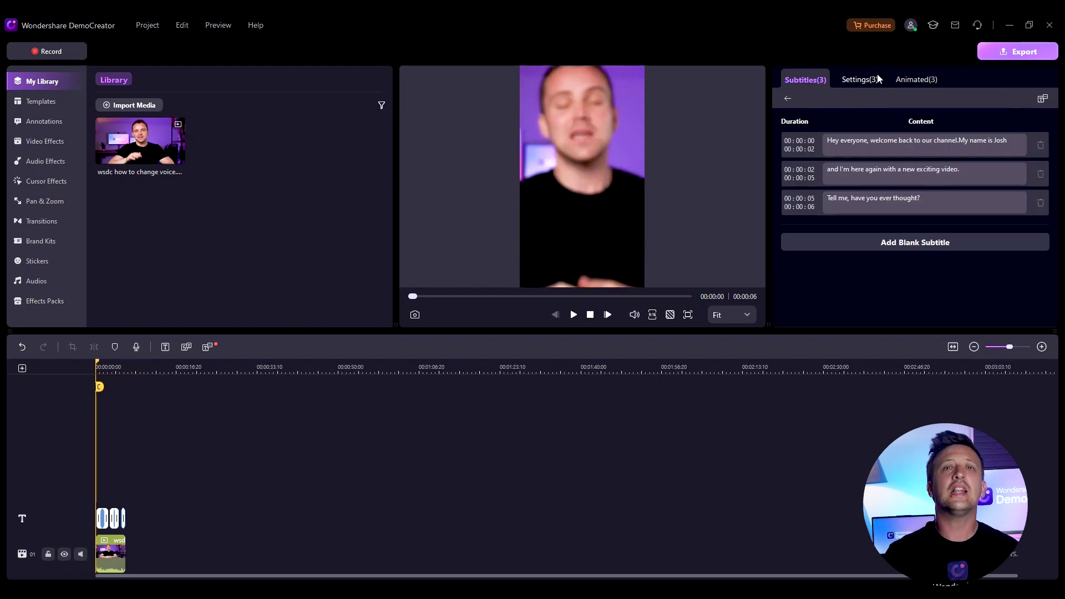
pyautogui.click(915, 81)
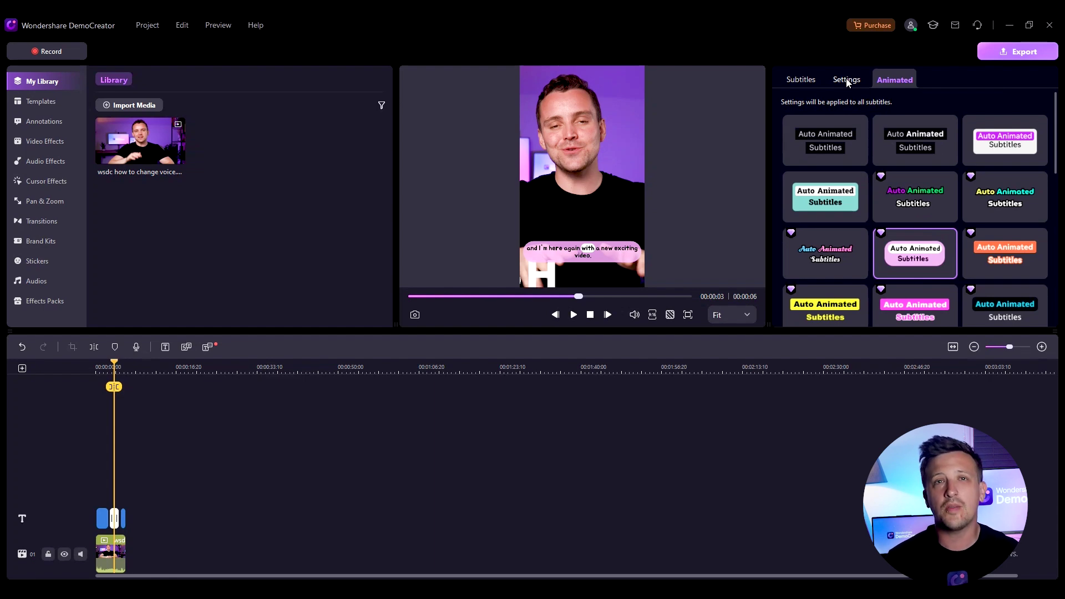
# Keep the Jua Regular font, set letter spacing to -2, then browse Audio and Transitions libraries.
pyautogui.click(847, 82)
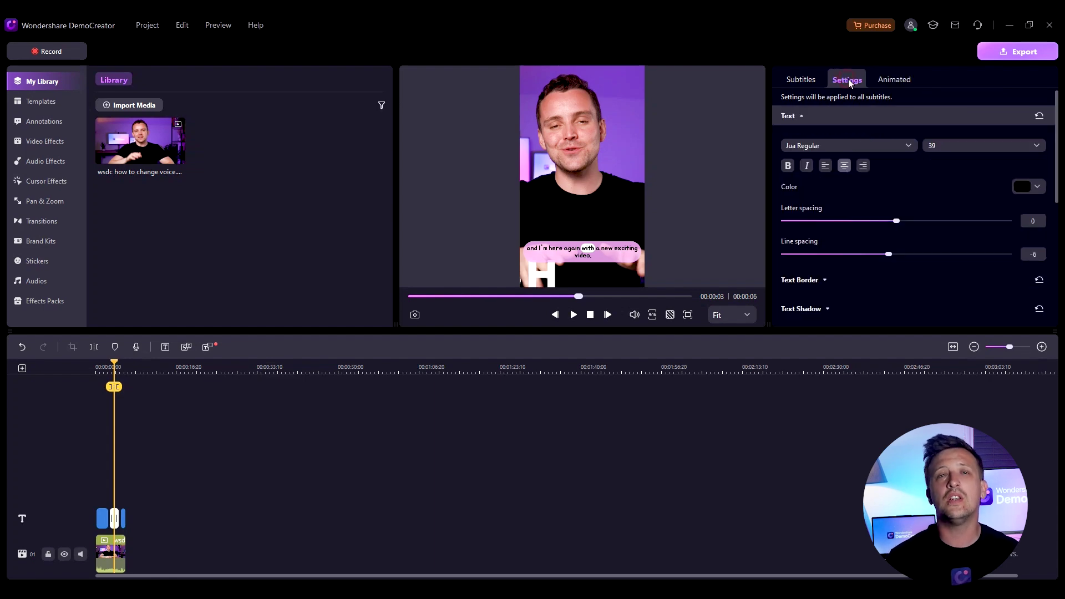
pyautogui.click(840, 147)
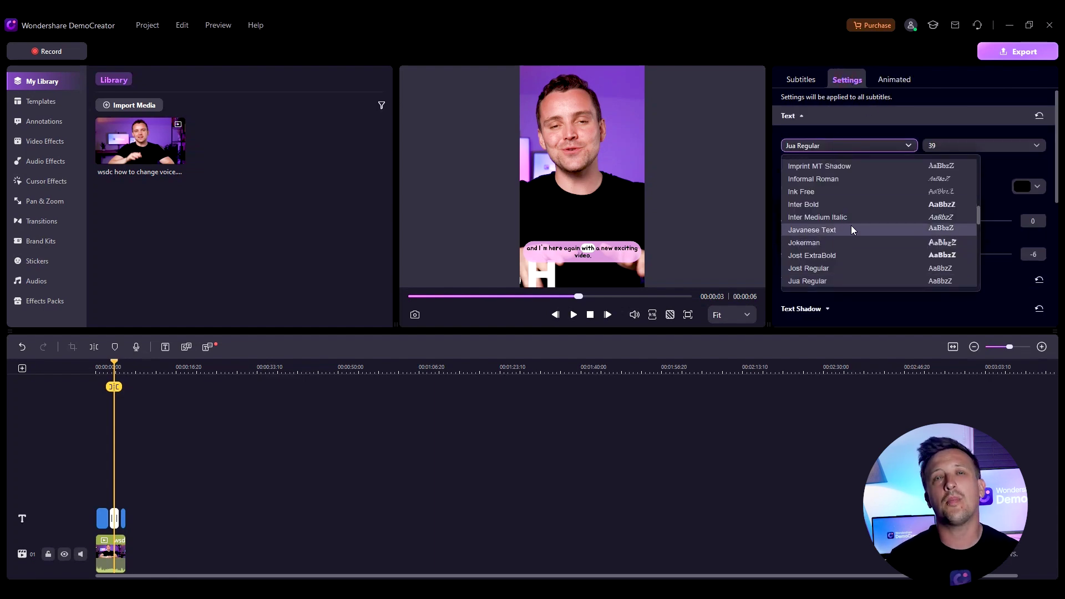
pyautogui.click(881, 146)
pyautogui.moveTo(896, 222); pyautogui.dragTo(892, 222)
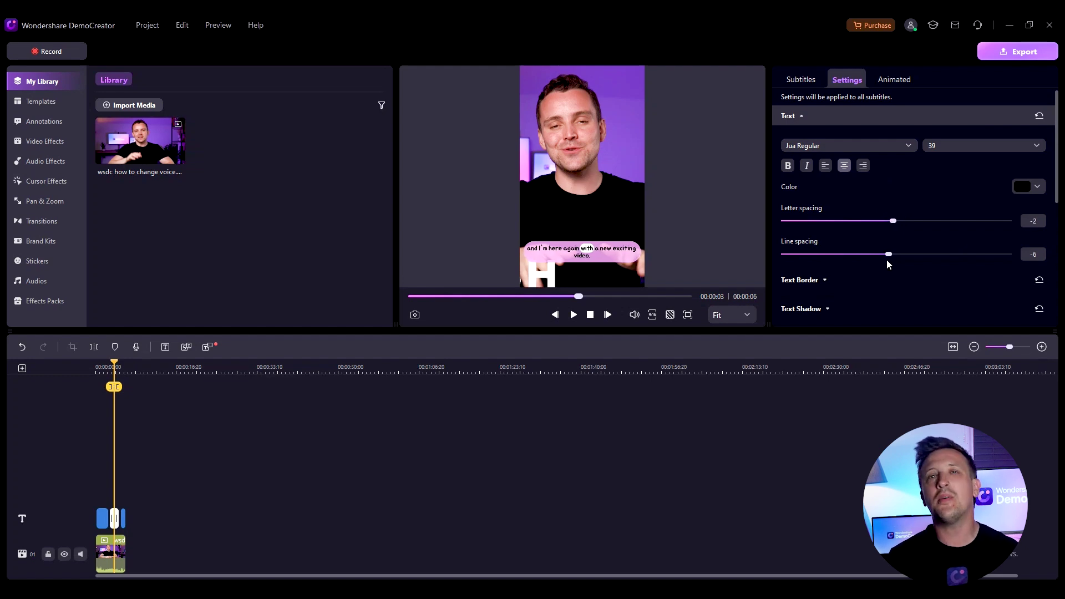
pyautogui.scroll(-3, 888, 264)
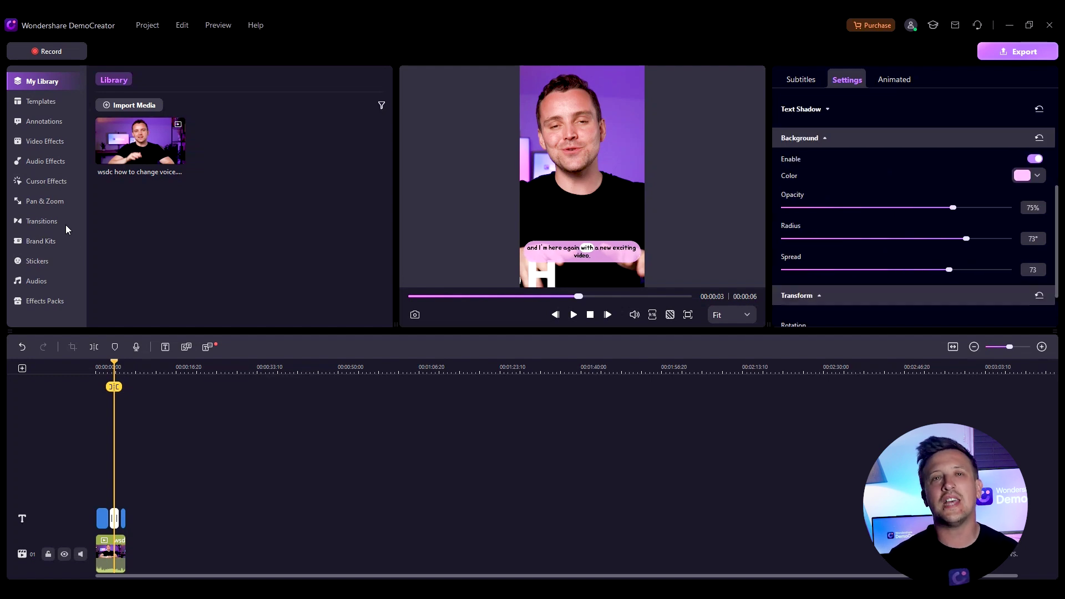
pyautogui.click(65, 166)
pyautogui.click(55, 224)
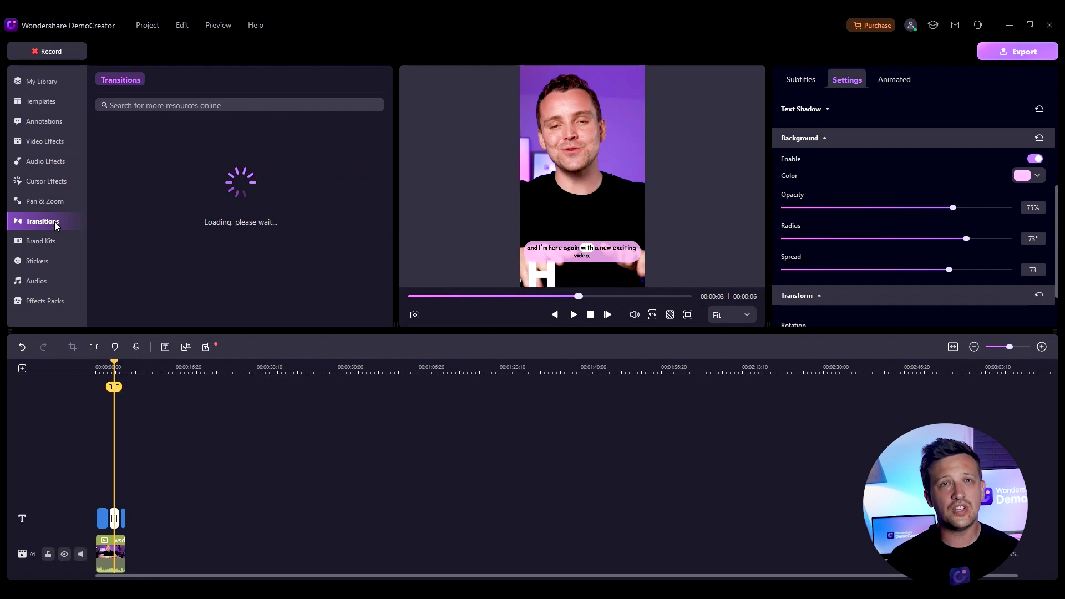
# Browse Video Effects, Cursor Effects and Effects Packs galleries, then bring up the Export settings.
pyautogui.click(48, 141)
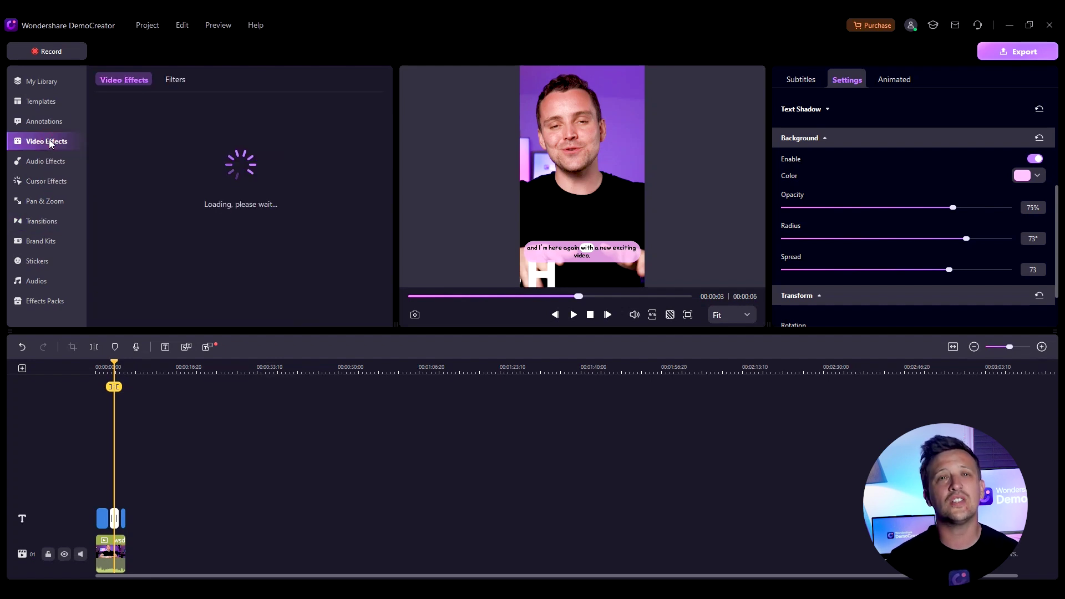
pyautogui.click(58, 184)
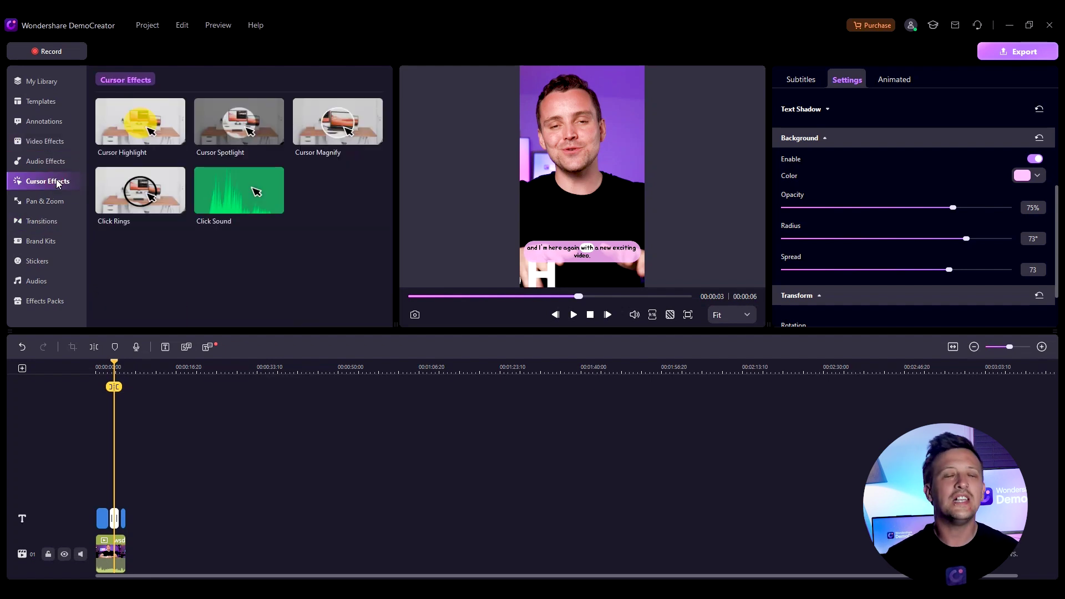
pyautogui.click(46, 300)
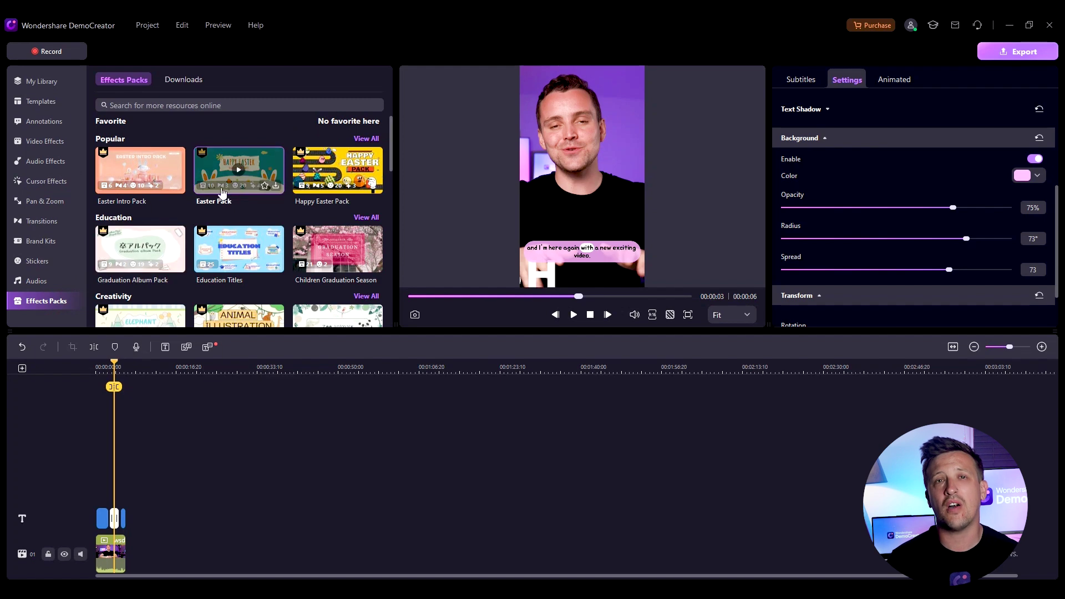
pyautogui.scroll(-4, 245, 198)
pyautogui.scroll(-2, 245, 198)
pyautogui.click(666, 434)
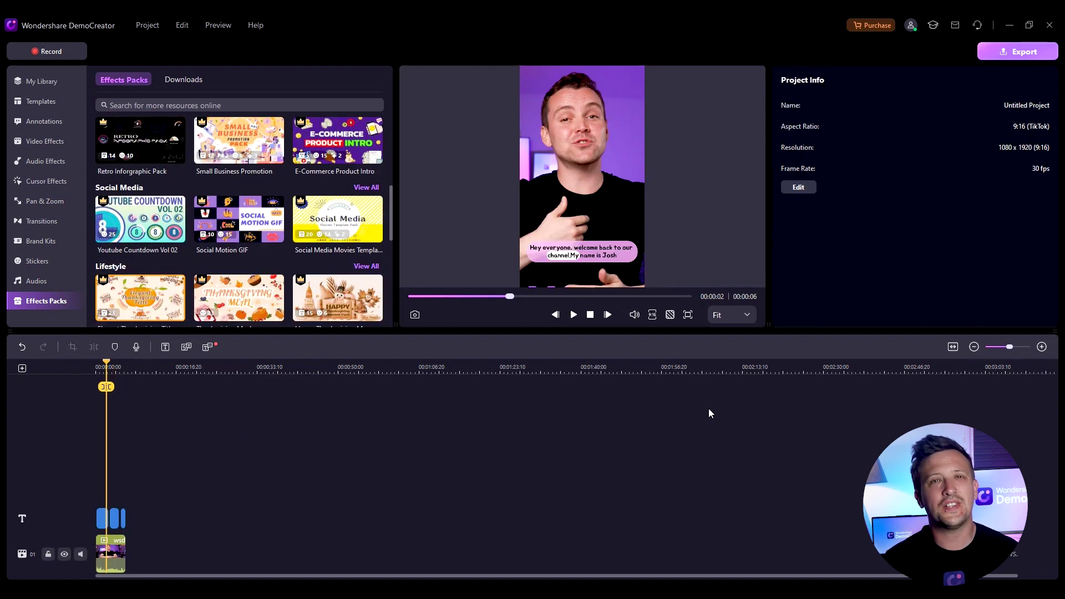
pyautogui.click(1019, 53)
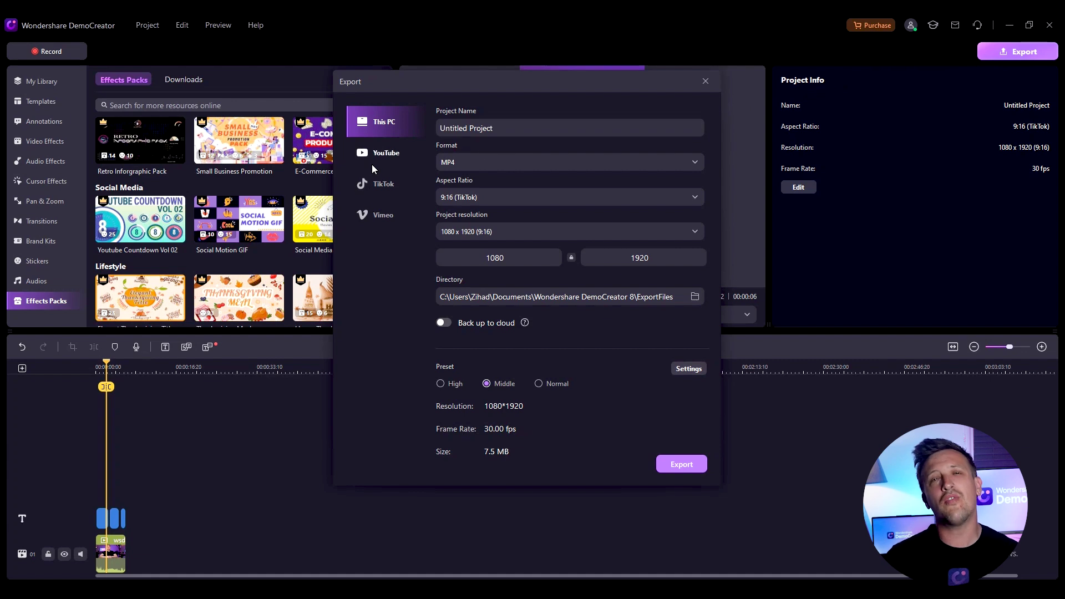
# Keep the export aspect ratio at 9:16 (TikTok), 1080 x 1920 MP4.
pyautogui.click(638, 199)
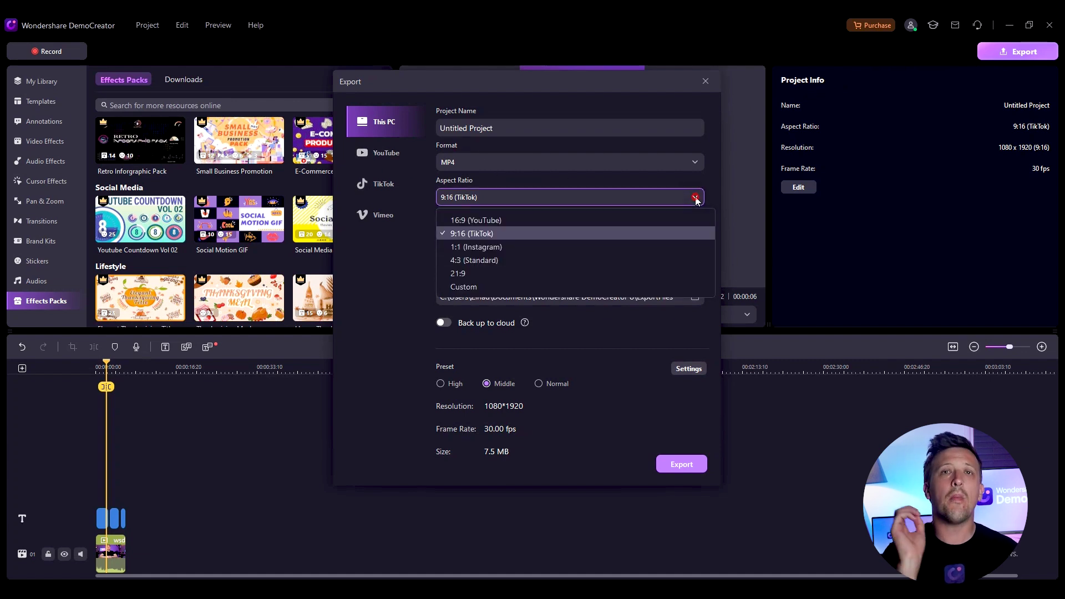
pyautogui.click(481, 232)
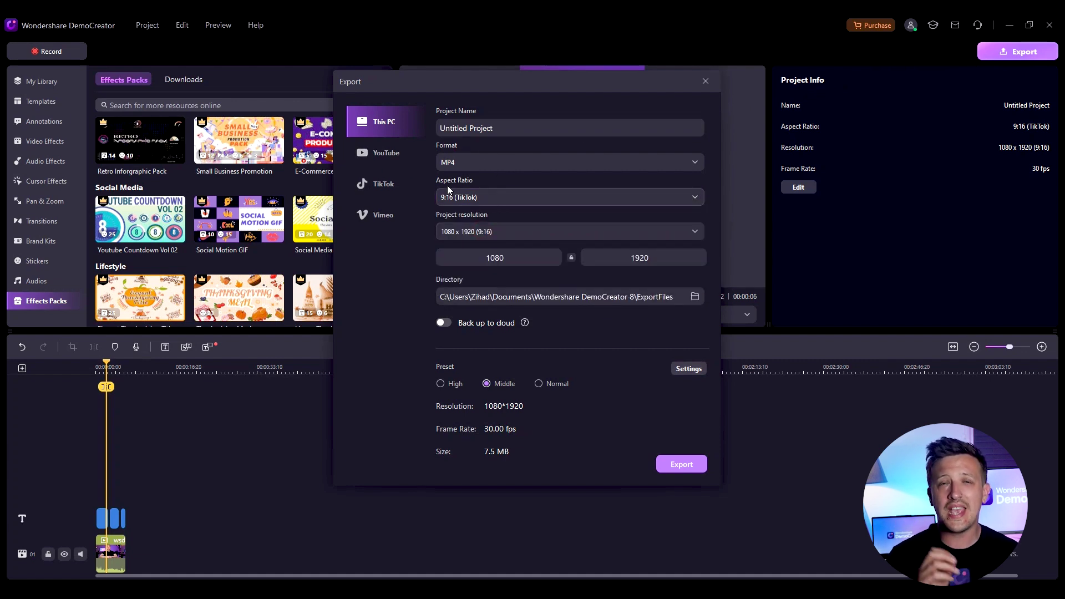